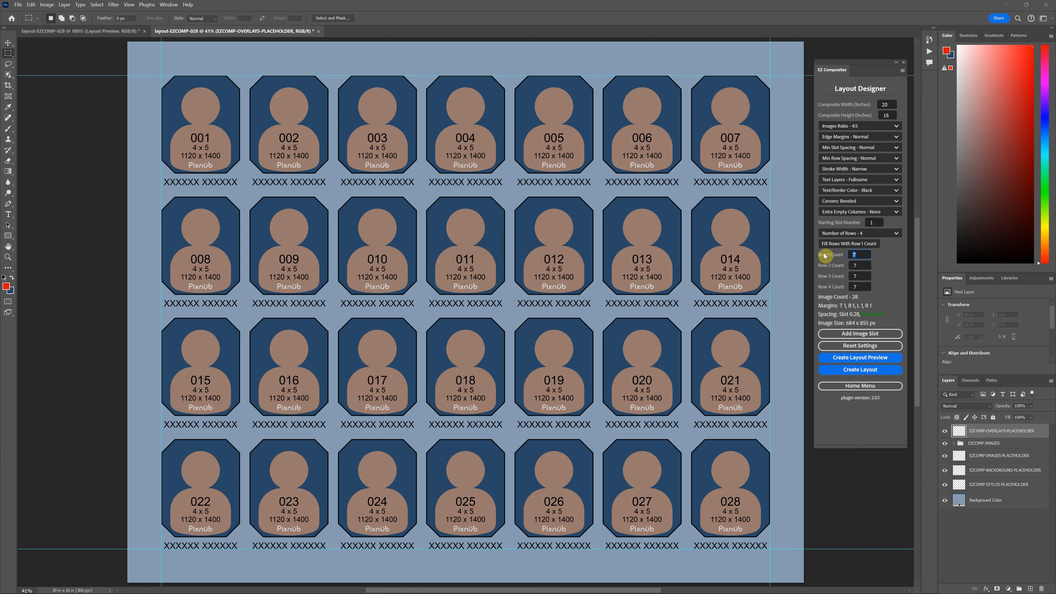
- Try an image count of 10 for row 1 and 8 for row 2
{"action": "type", "text": "0"}
{"action": "double_click", "coordinate": [856, 265]}
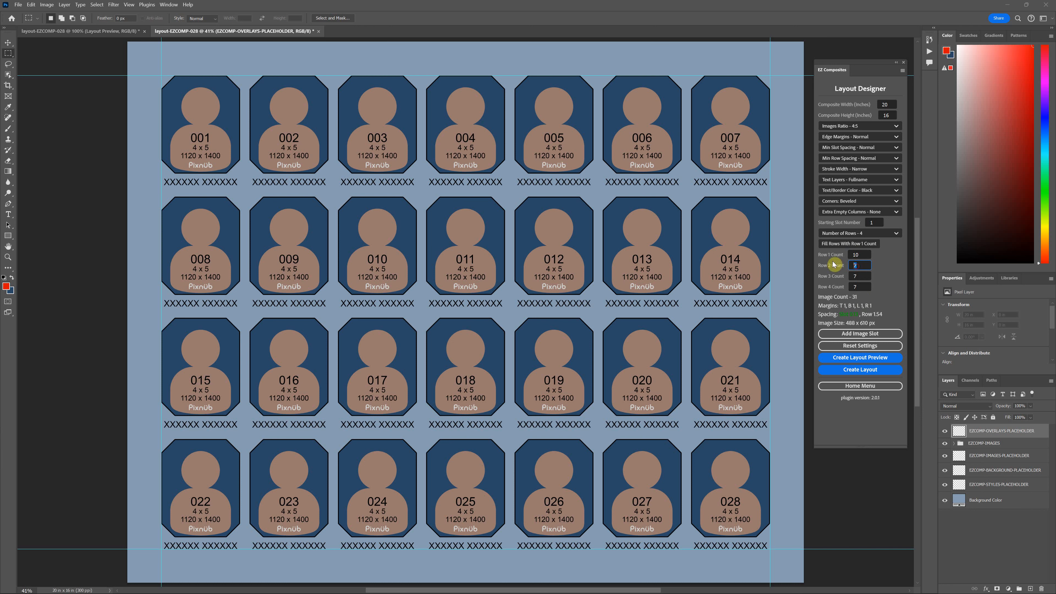
{"action": "type", "text": "8"}
- Set the row 1 count back to 7 and fill all rows with the row 1 count
{"action": "left_click", "coordinate": [855, 255]}
{"action": "double_click", "coordinate": [858, 255]}
{"action": "type", "text": "7"}
{"action": "left_click", "coordinate": [848, 243]}
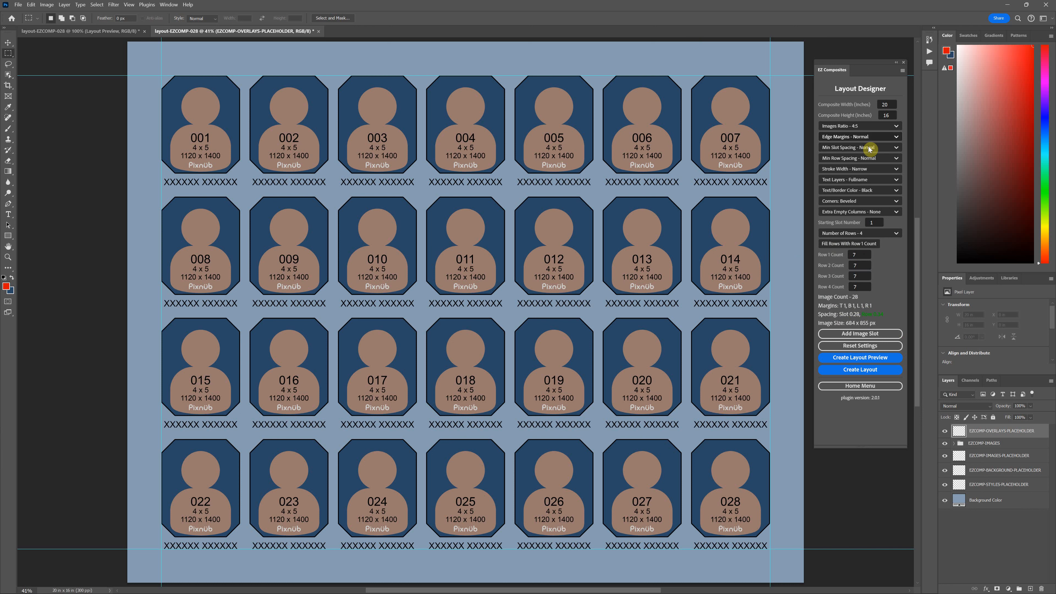
- Try the Narrow edge margins, and return the edge margins to Normal
{"action": "left_click", "coordinate": [882, 139]}
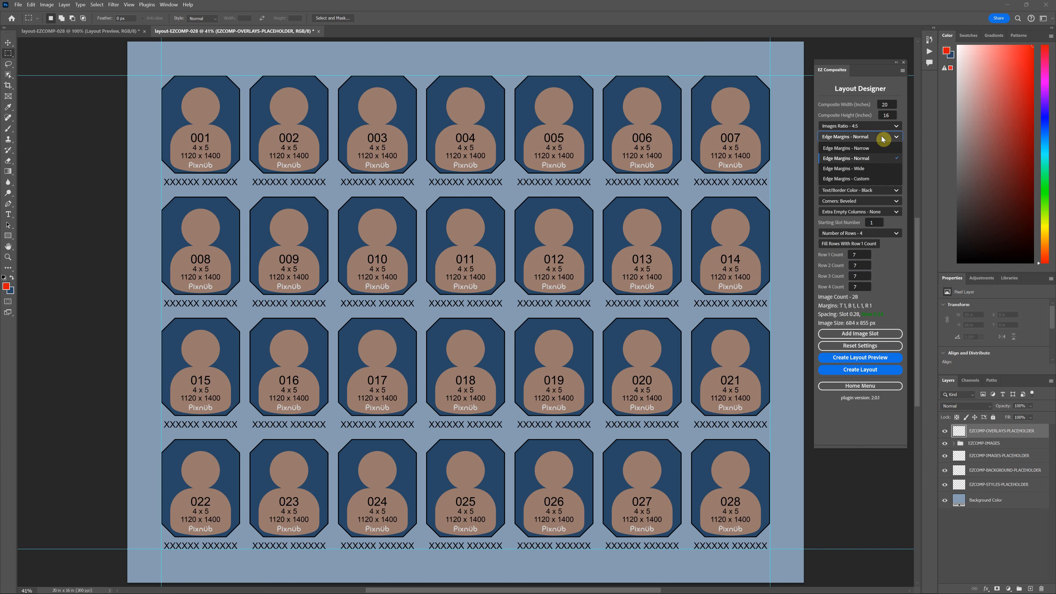
{"action": "left_click", "coordinate": [864, 147]}
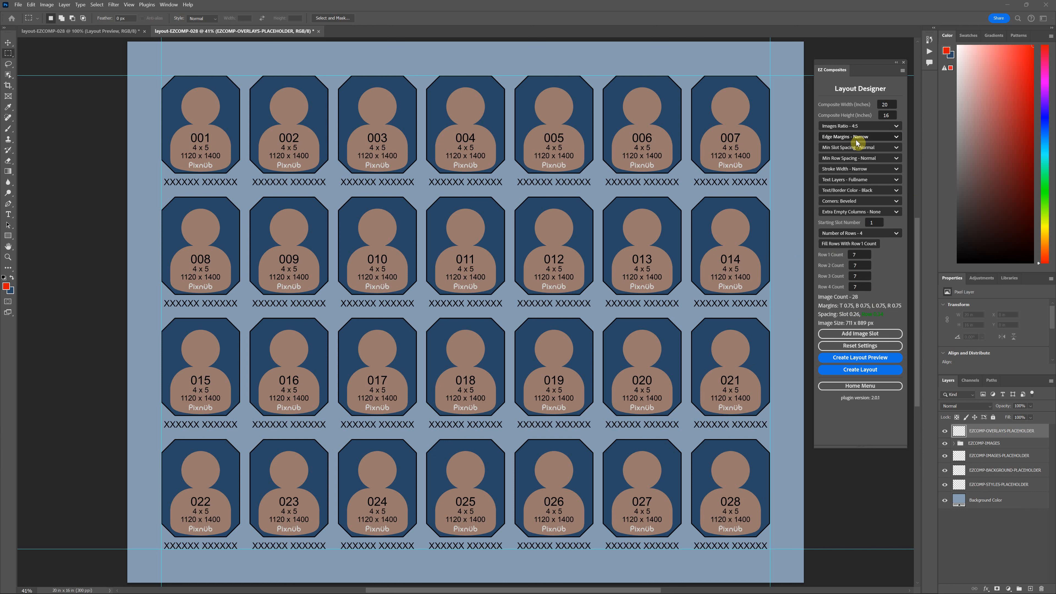
{"action": "left_click", "coordinate": [874, 135]}
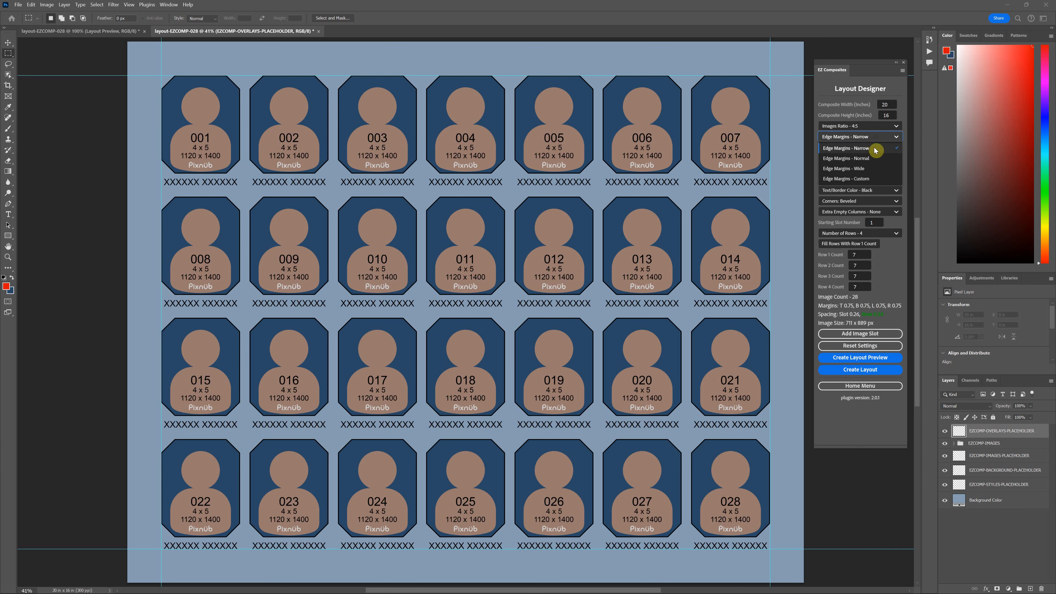
{"action": "left_click", "coordinate": [866, 160]}
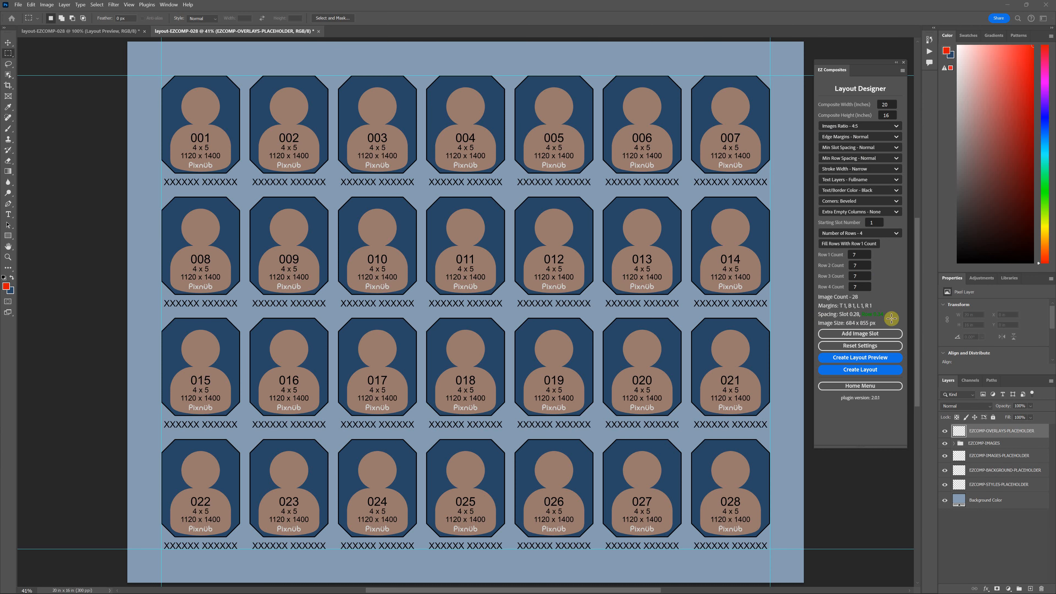
- Measure the horizontal gap between image slots 018 and 019 with a rectangular marquee selection spanning their borders
{"action": "scroll", "coordinate": [637, 337], "scroll_direction": "down", "scroll_amount": 4}
{"action": "key", "text": "ctrl+plus"}
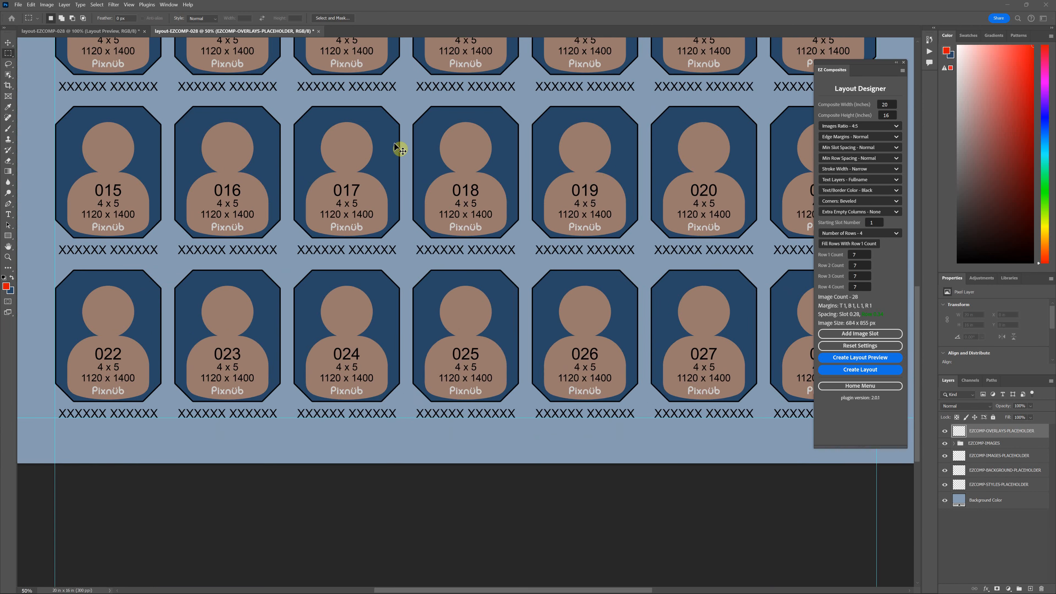
{"action": "key", "text": "ctrl+plus"}
{"action": "key", "text": "ctrl+plus"}
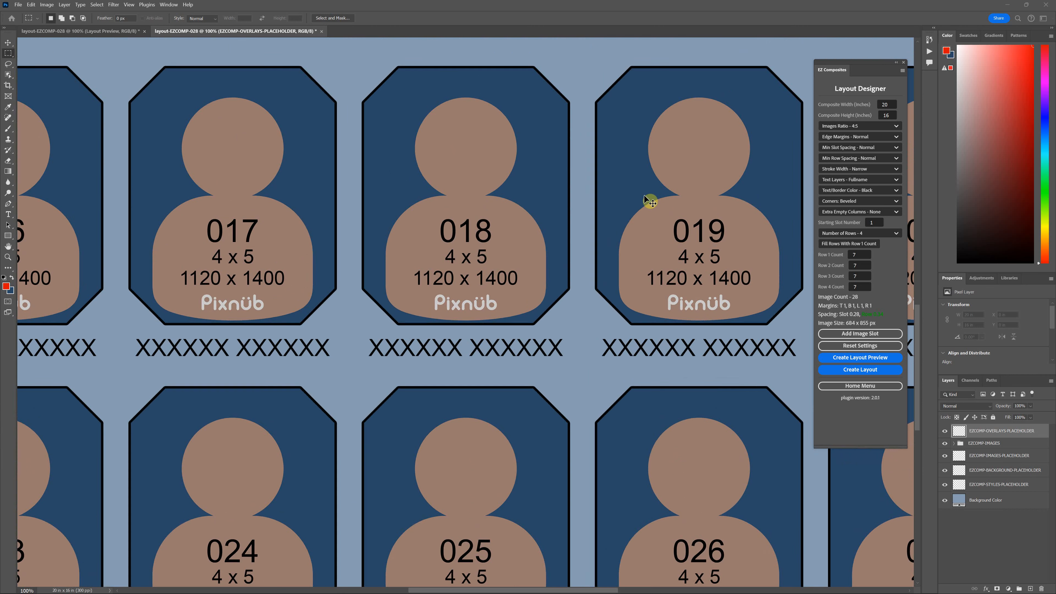
{"action": "key", "text": "ctrl+plus"}
{"action": "scroll", "coordinate": [690, 233], "scroll_direction": "up", "scroll_amount": 2}
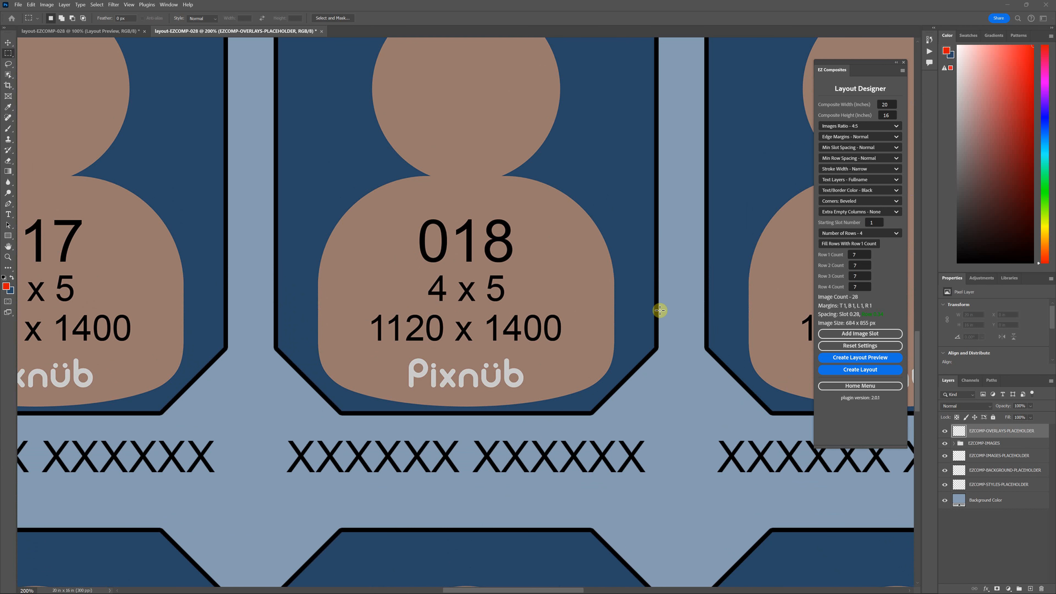
{"action": "left_click_drag", "start_coordinate": [658, 310], "coordinate": [691, 325]}
{"action": "left_click_drag", "start_coordinate": [658, 288], "coordinate": [704, 310]}
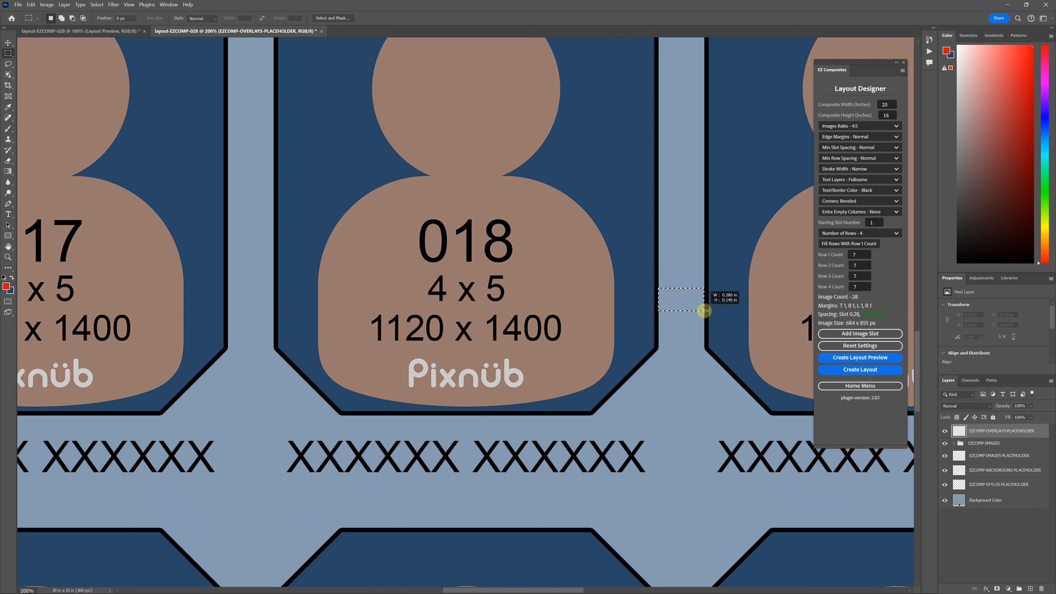
{"action": "left_click_drag", "start_coordinate": [703, 310], "coordinate": [703, 310]}
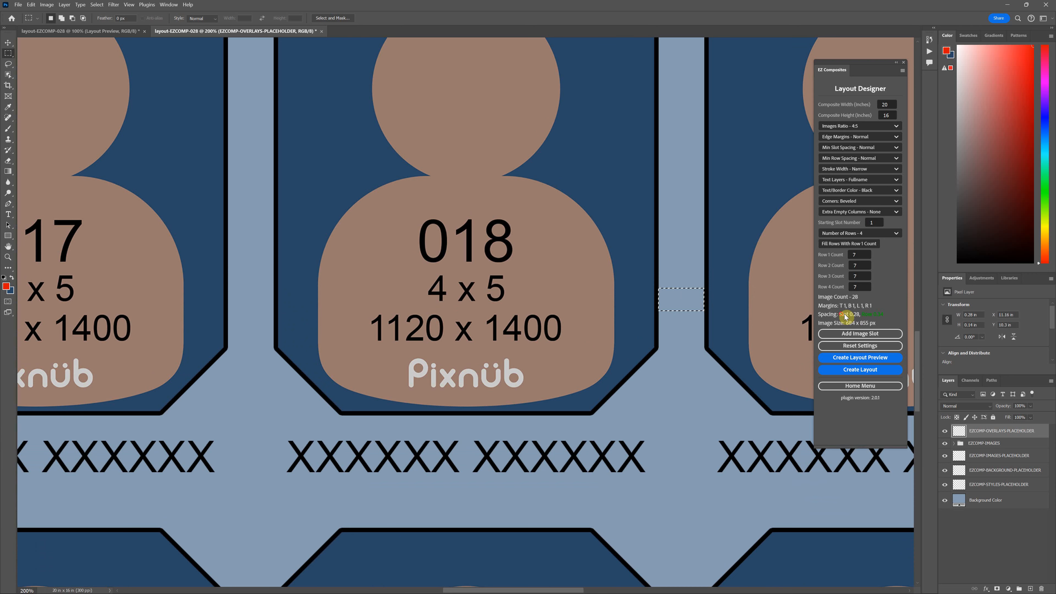
- Measure the vertical gap from the name text under slot 018 to slot 025 with a marquee, and clear the selection
{"action": "scroll", "coordinate": [616, 316], "scroll_direction": "down", "scroll_amount": 5}
{"action": "scroll", "coordinate": [614, 309], "scroll_direction": "down", "scroll_amount": 3}
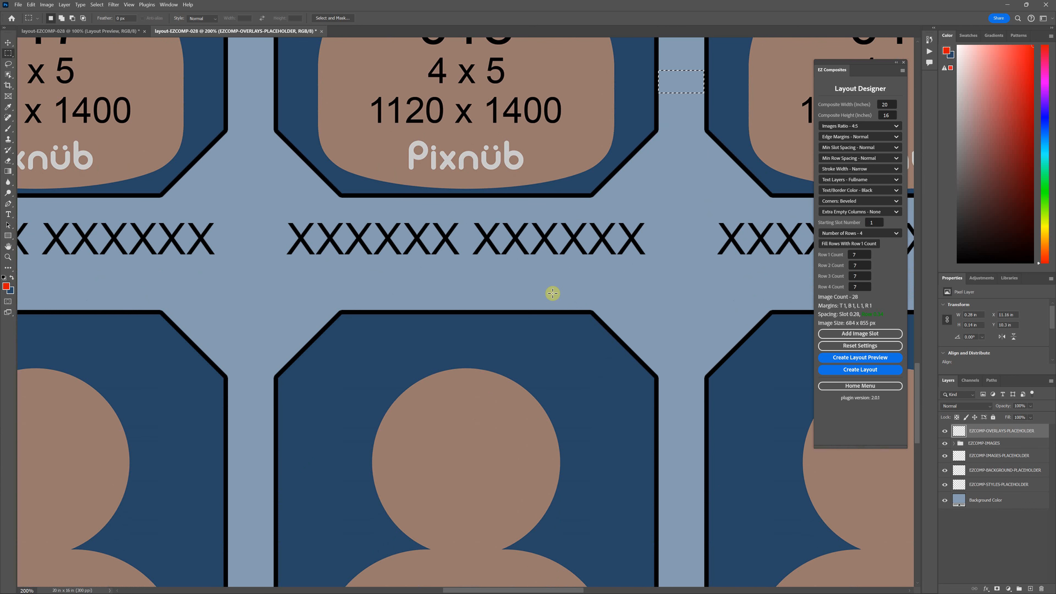
{"action": "left_click_drag", "start_coordinate": [533, 255], "coordinate": [546, 310]}
{"action": "key", "text": "ctrl+0"}
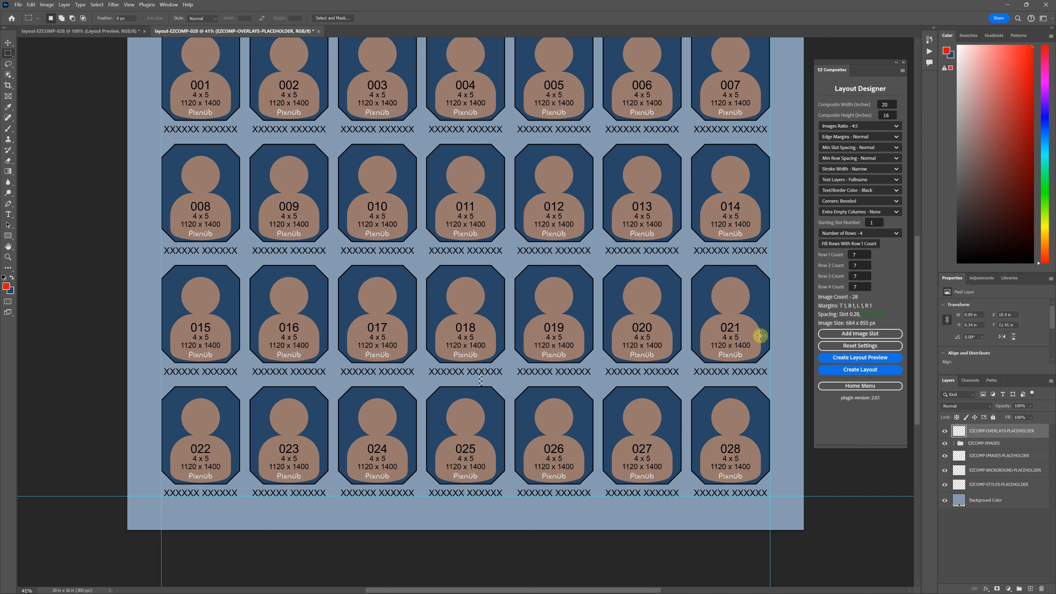
{"action": "left_click", "coordinate": [740, 334]}
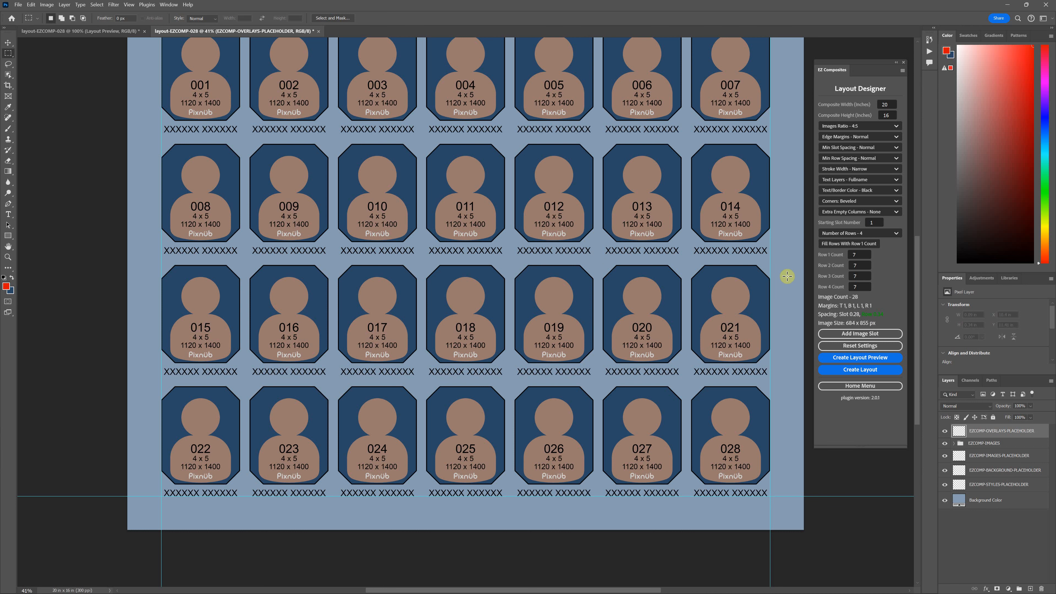
{"action": "scroll", "coordinate": [714, 278], "scroll_direction": "up", "scroll_amount": 3}
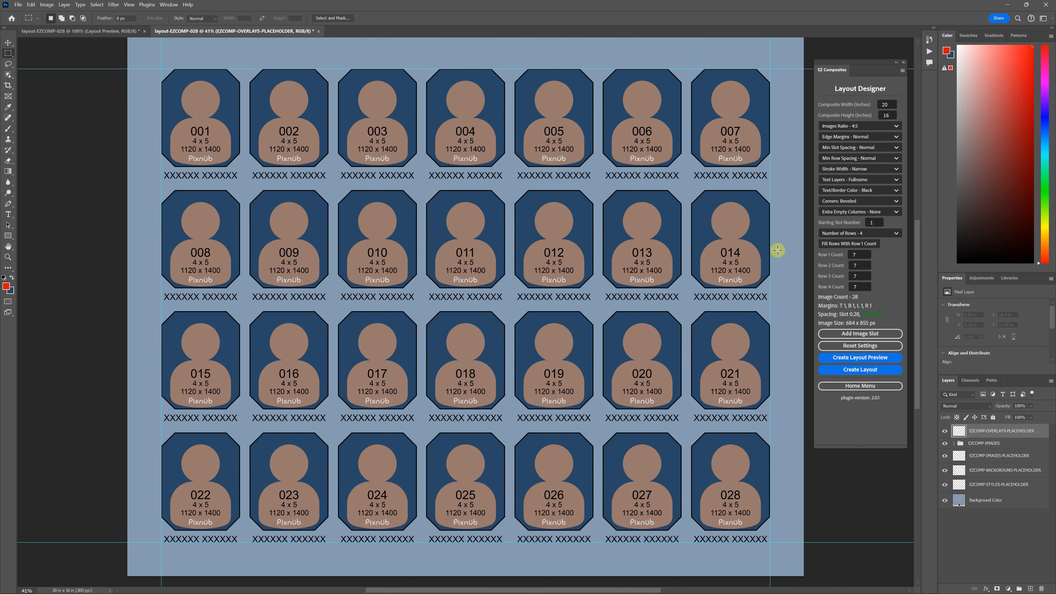
- Set both the minimum slot spacing and the minimum row spacing to Fine
{"action": "left_click", "coordinate": [879, 148]}
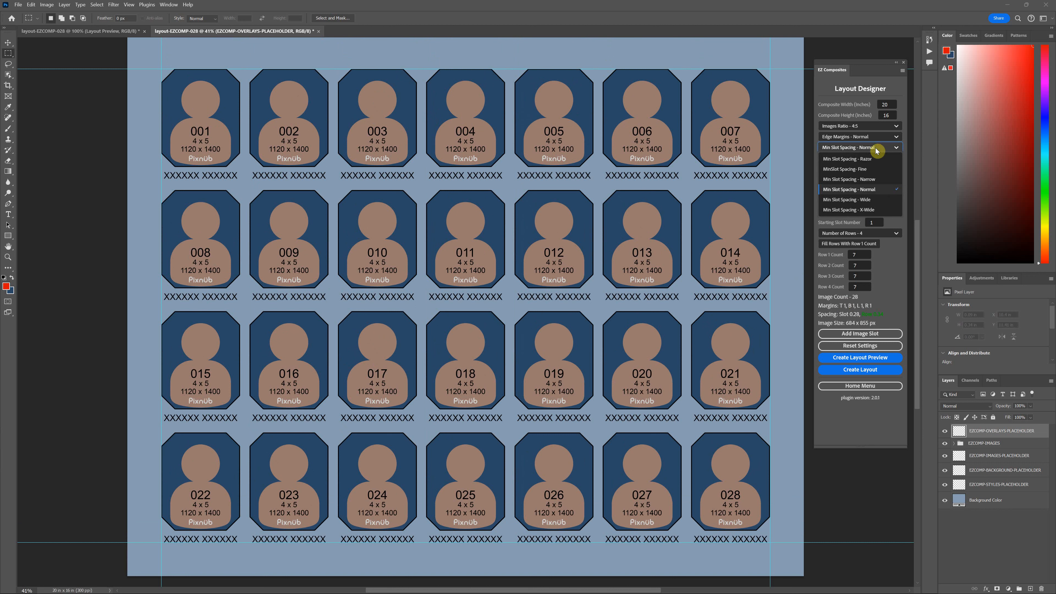
{"action": "left_click", "coordinate": [866, 170]}
{"action": "left_click", "coordinate": [882, 157]}
{"action": "left_click", "coordinate": [872, 181]}
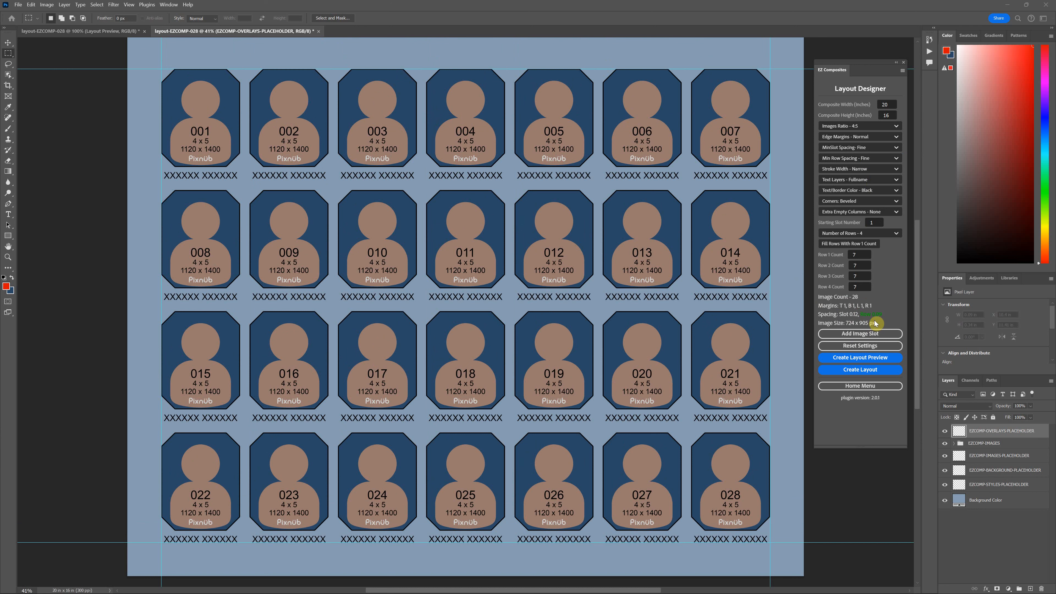
- Try an image count of 12 for row 1
{"action": "left_click", "coordinate": [857, 256]}
{"action": "type", "text": "12"}
{"action": "left_click", "coordinate": [859, 265]}
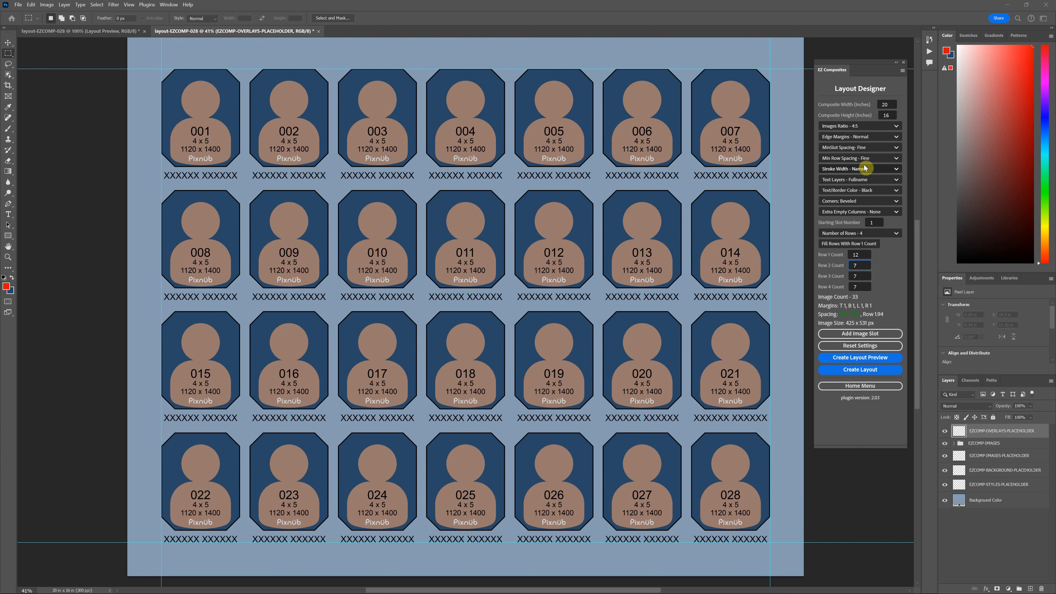
- Try the layout with no text, and set the text layers to First, Last
{"action": "left_click", "coordinate": [877, 179]}
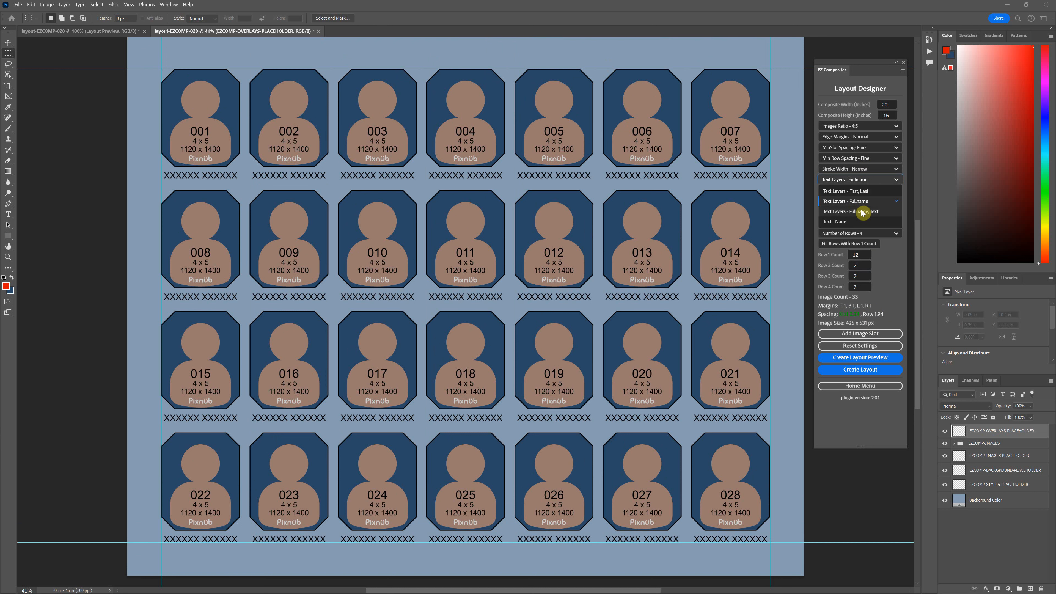
{"action": "left_click", "coordinate": [844, 221]}
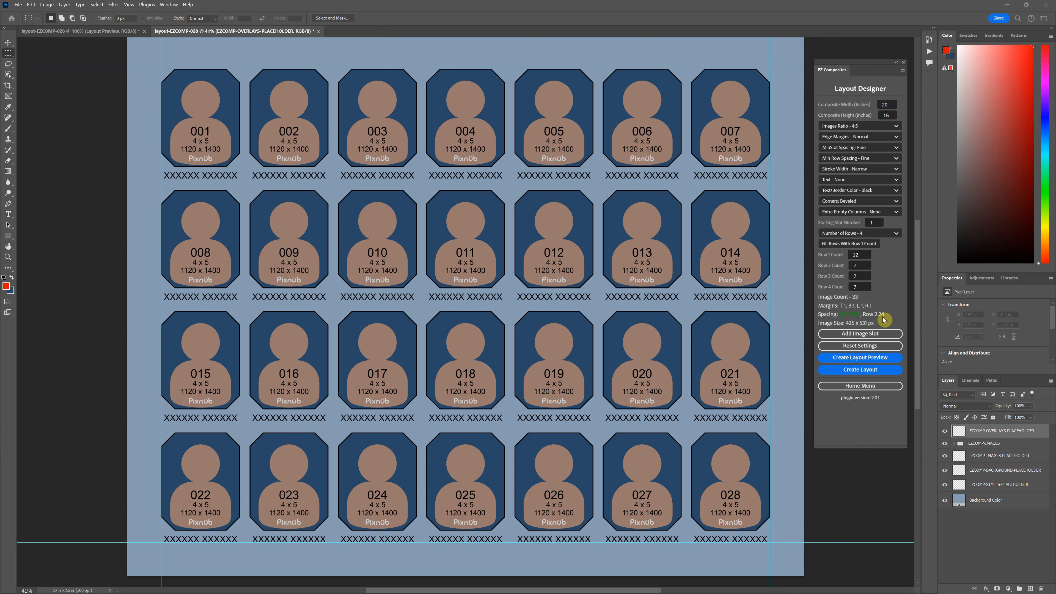
{"action": "left_click", "coordinate": [860, 181]}
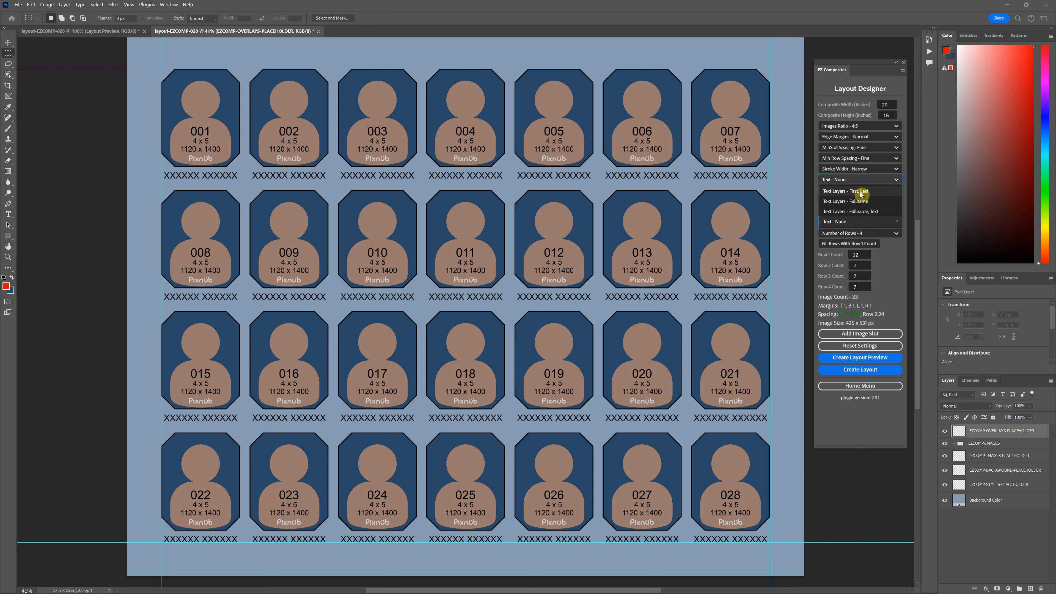
{"action": "left_click", "coordinate": [860, 192]}
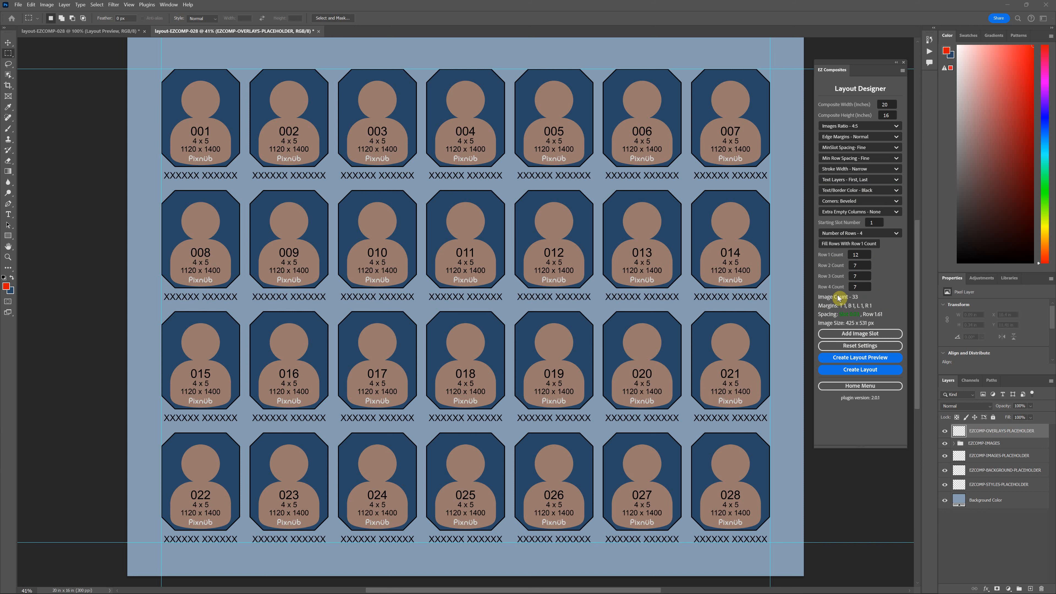
- Set the row 1 count to 7, create a layout preview, and dismiss the completion message
{"action": "left_click", "coordinate": [858, 254]}
{"action": "type", "text": "7"}
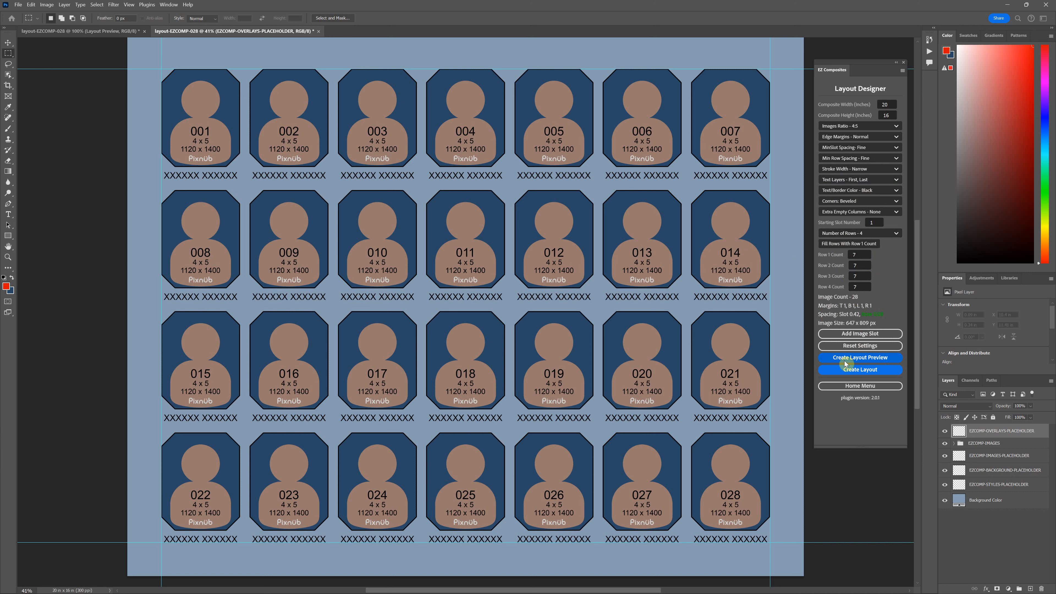
{"action": "left_click", "coordinate": [876, 357]}
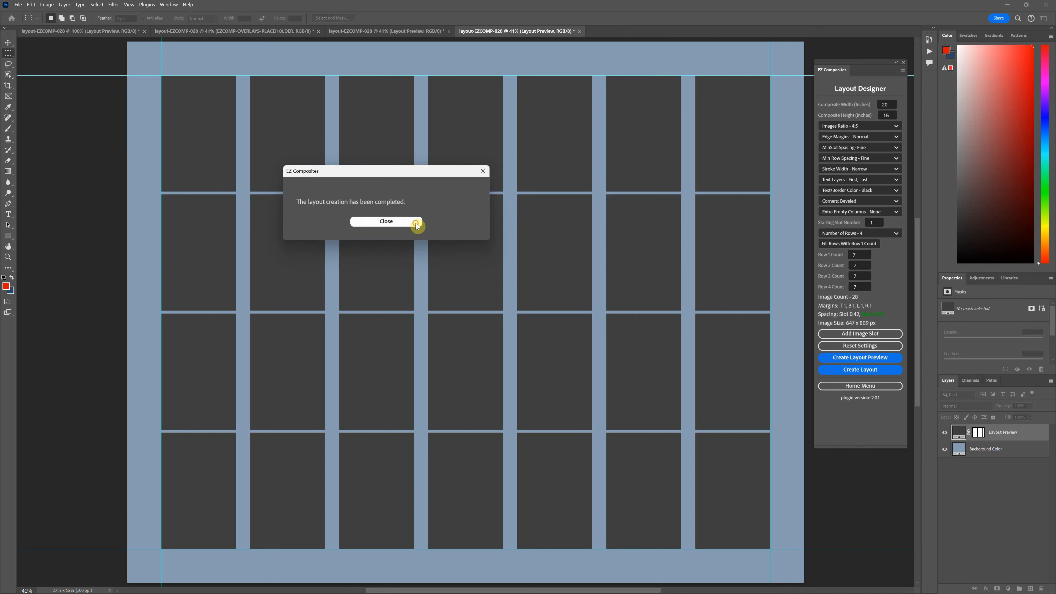
{"action": "left_click", "coordinate": [416, 223]}
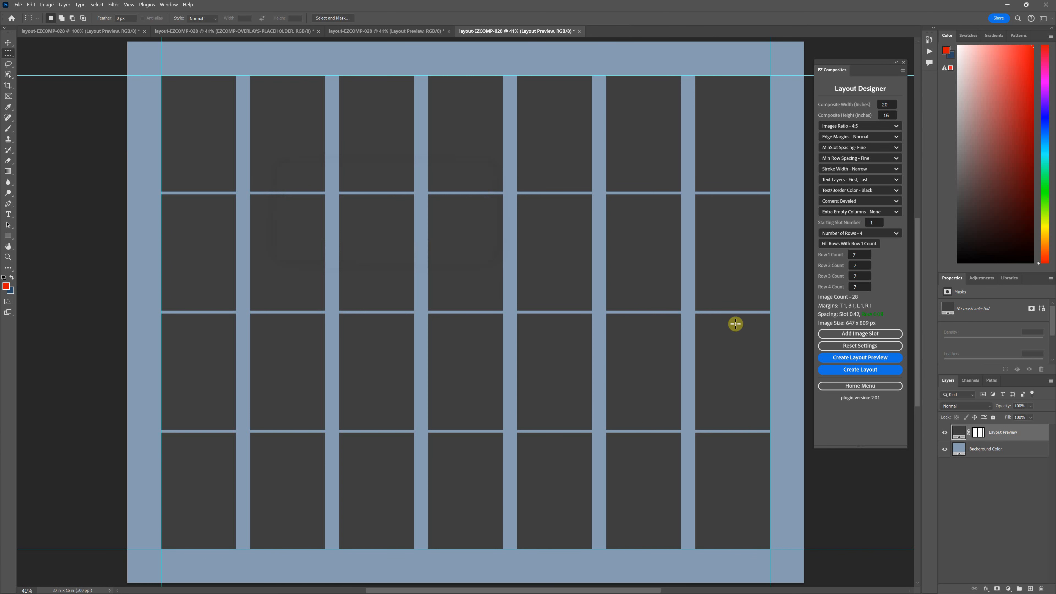